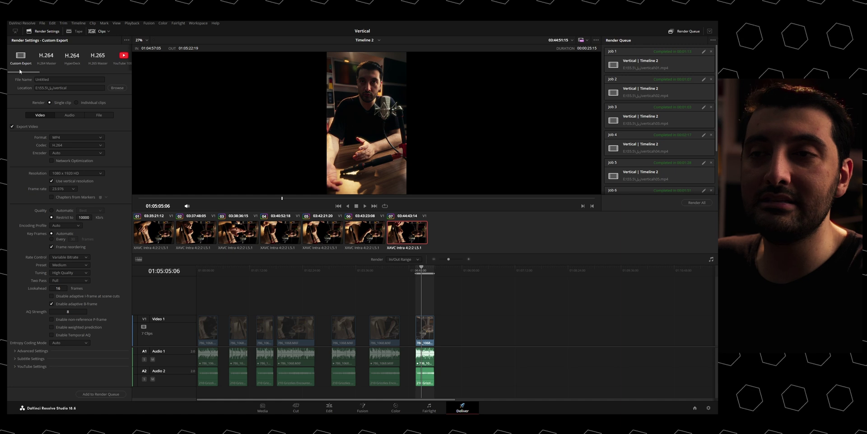
Look through the render presets, including YouTube 1080p and TikTok 1080p, and return to Custom Export.
drag(19, 75, 24, 75)
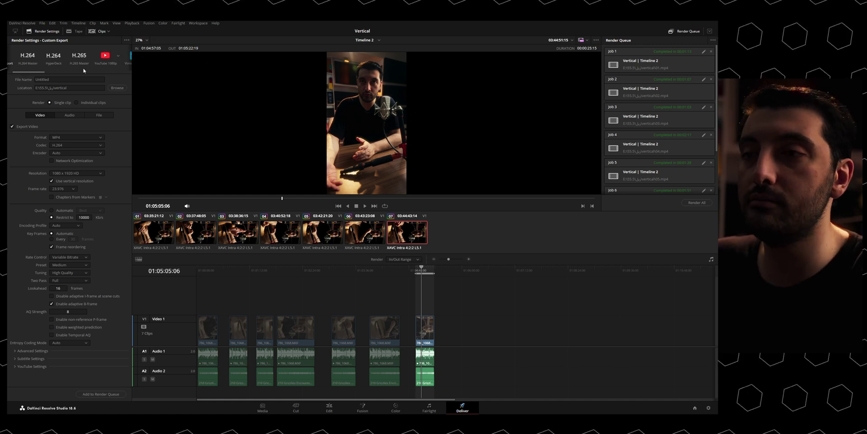
click(105, 57)
drag(40, 75, 75, 74)
click(57, 56)
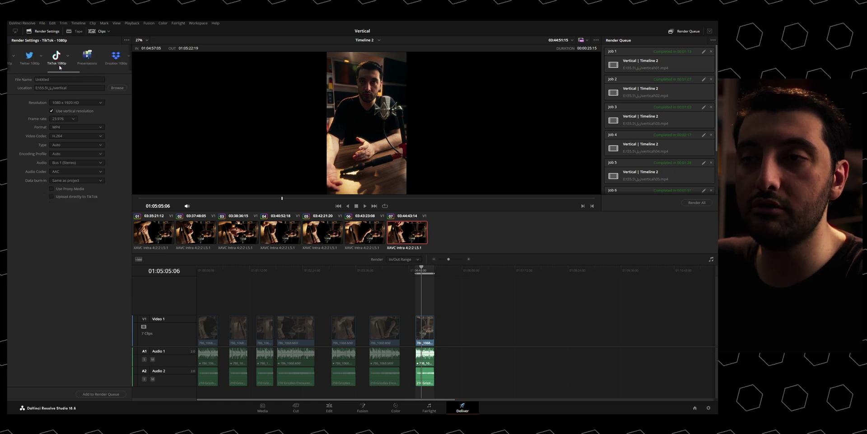
drag(68, 73, 18, 73)
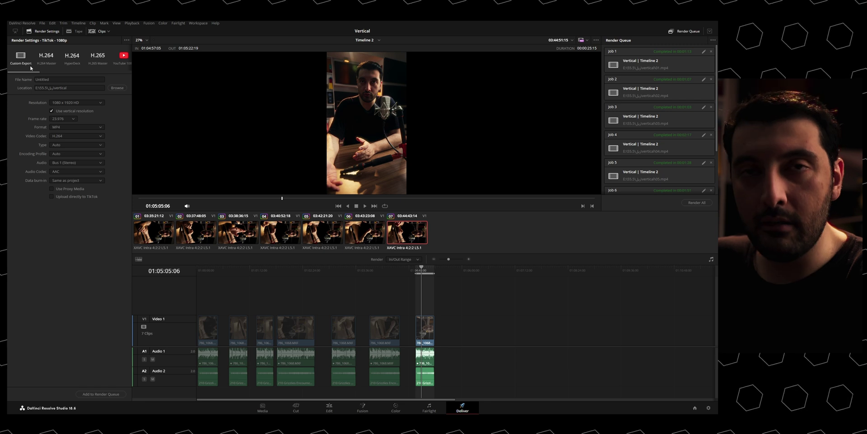
click(20, 56)
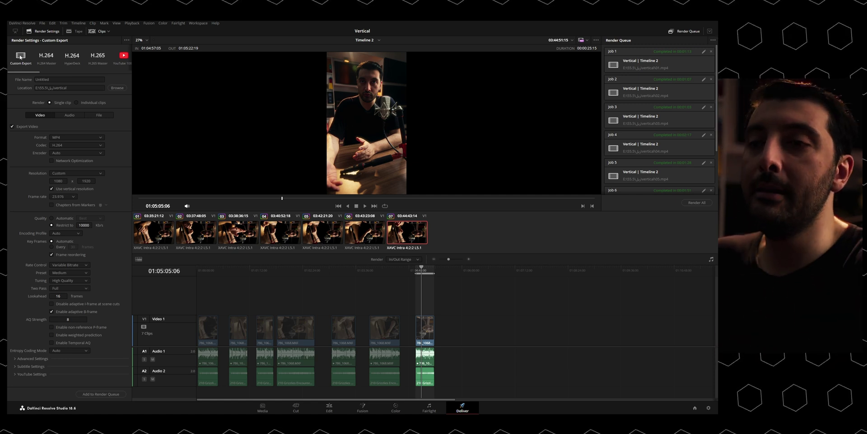
Look over the custom export's audio and file settings and return to its video settings.
click(69, 115)
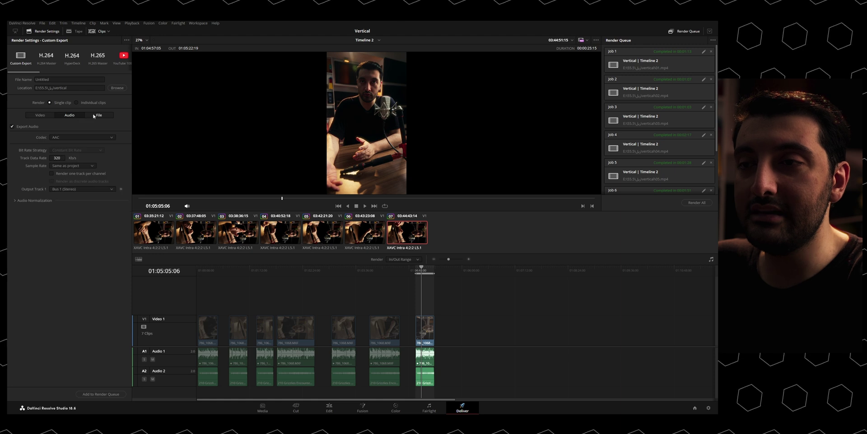
click(99, 114)
click(40, 115)
click(69, 115)
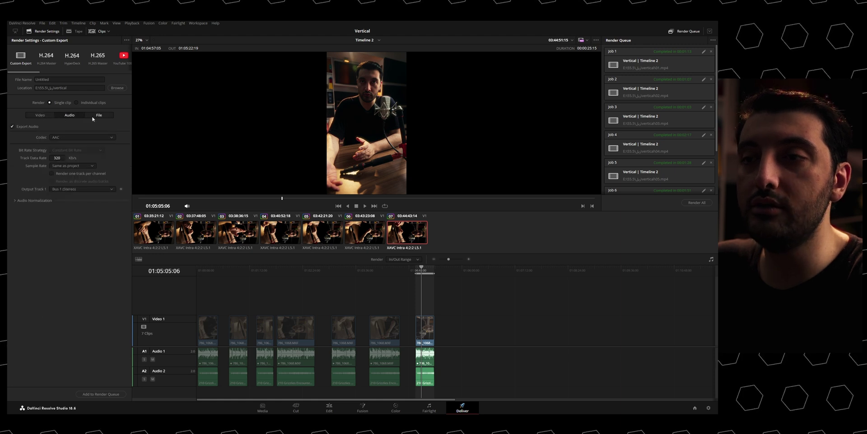
click(99, 115)
click(38, 117)
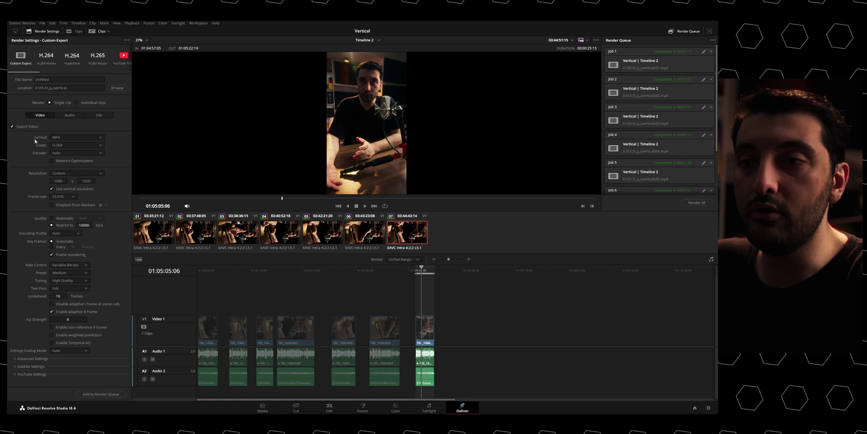
Keep MP4 as the export format and set the codec to H.265 with the NVIDIA encoder.
click(77, 138)
click(77, 139)
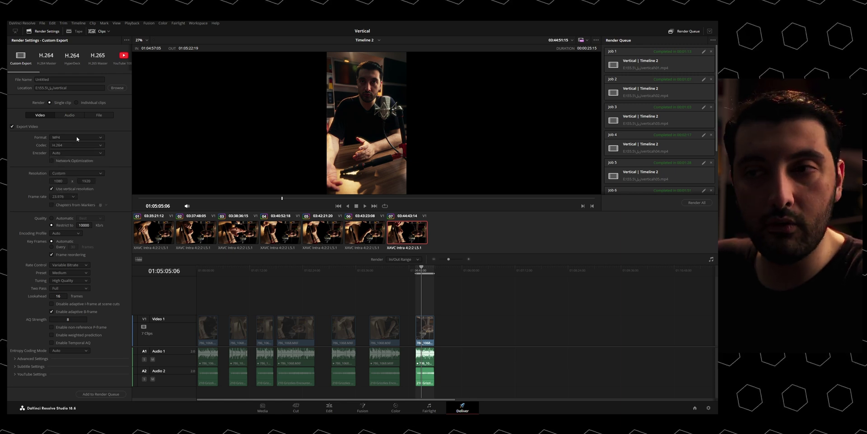
click(75, 147)
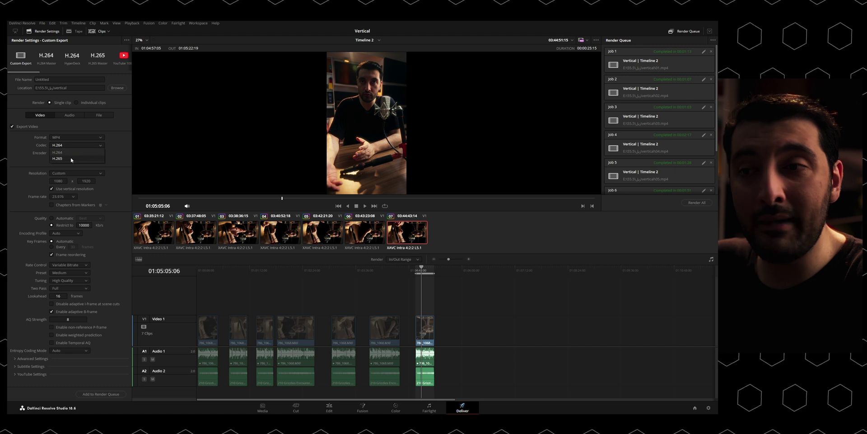
click(70, 158)
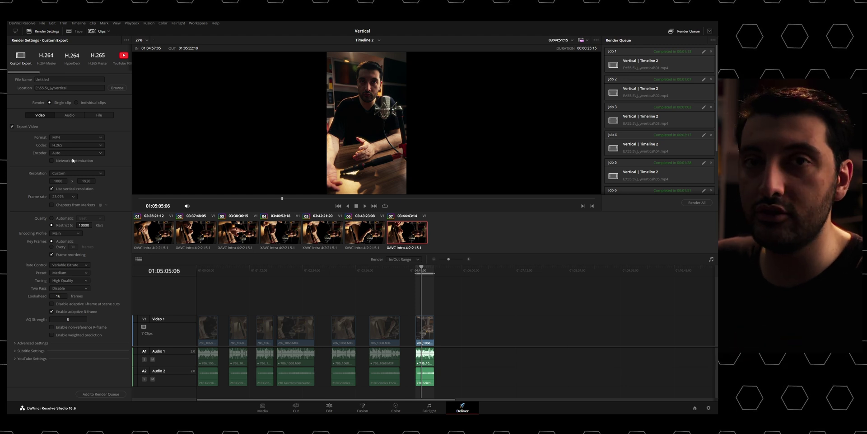
click(75, 155)
click(76, 167)
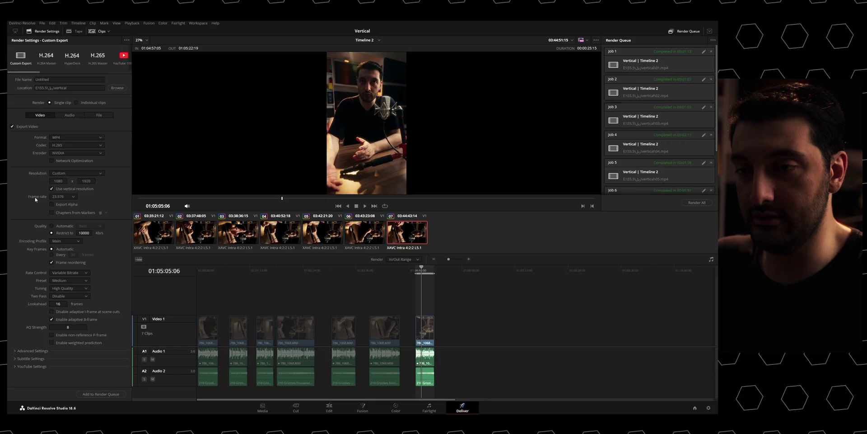
Restrict the video quality to 10000 Kb/s and set Two Pass to Full.
click(51, 226)
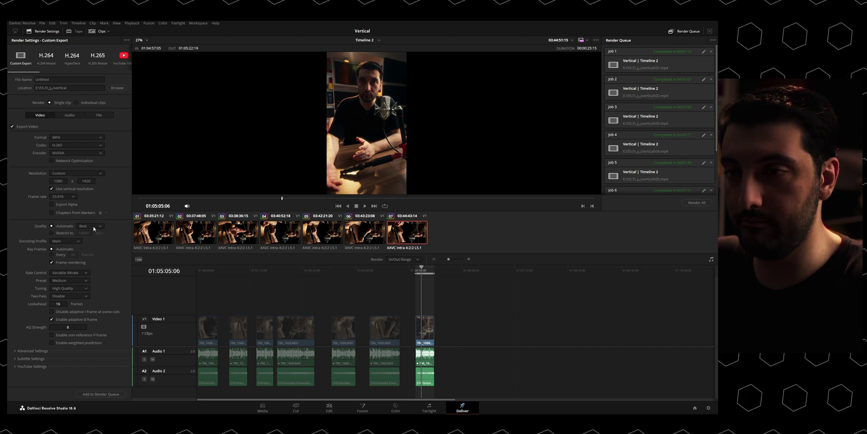
click(64, 234)
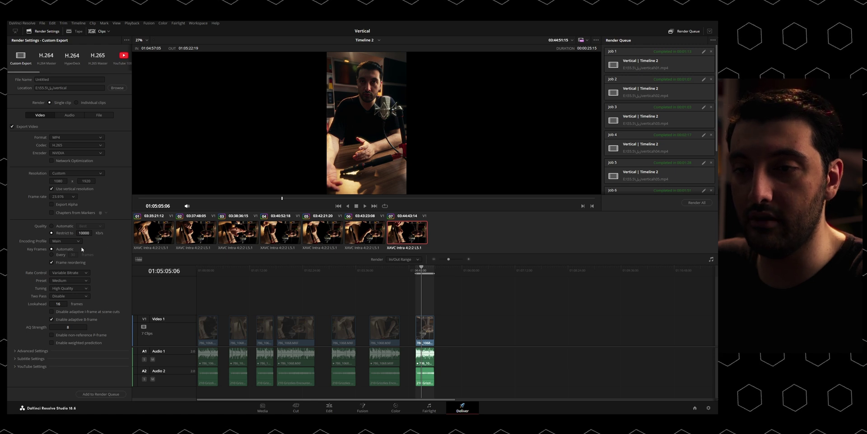
click(62, 241)
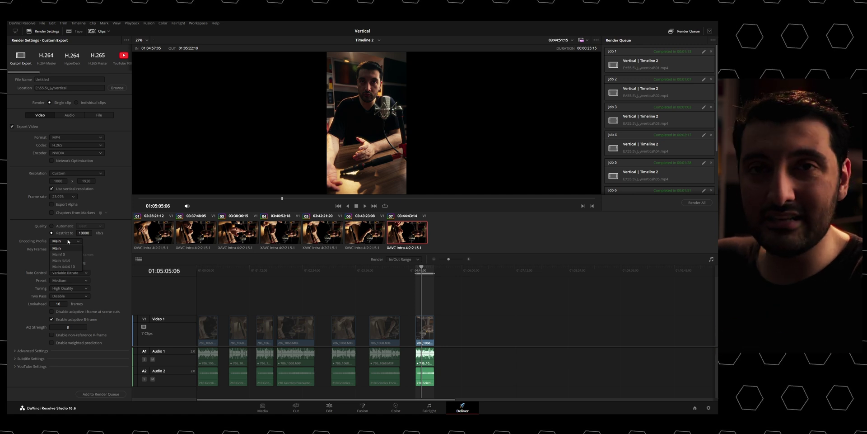
click(49, 254)
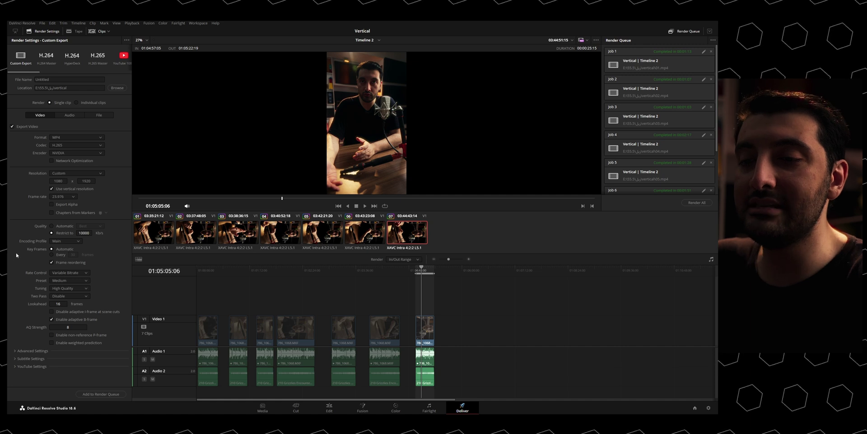
click(68, 295)
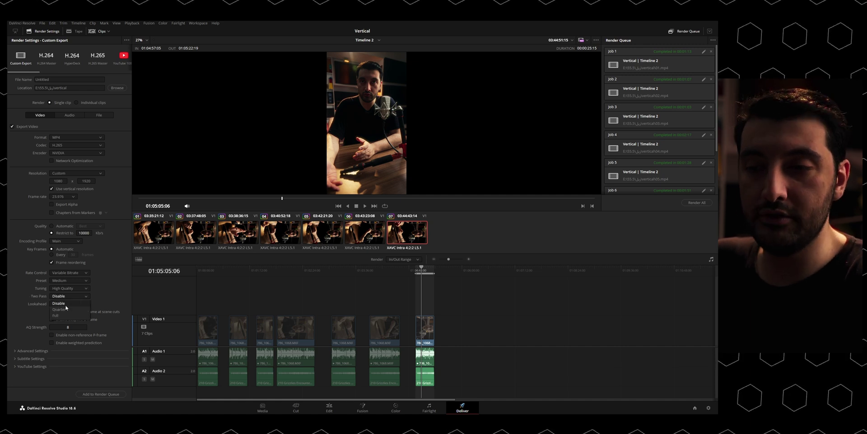
click(64, 316)
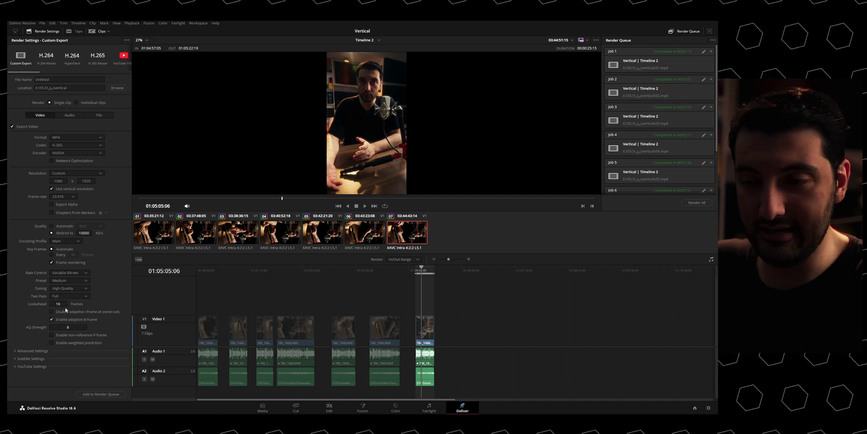
Enable forced sizing and forced debayer to highest quality in the advanced video settings.
click(21, 354)
scroll(22, 344, down, 3)
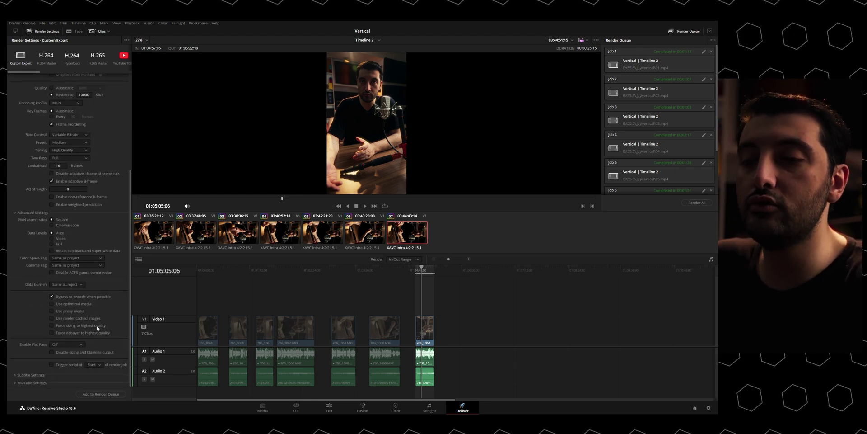
click(59, 327)
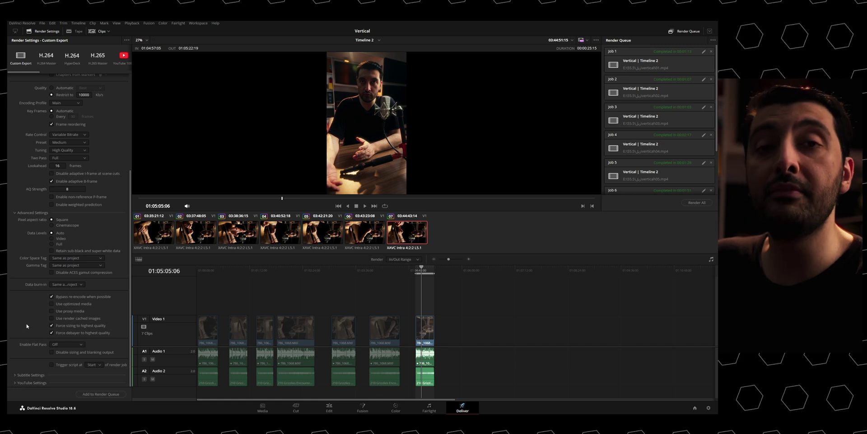
Enable subtitle export and set the subtitle format to Burn into video.
click(29, 374)
scroll(28, 369, down, 2)
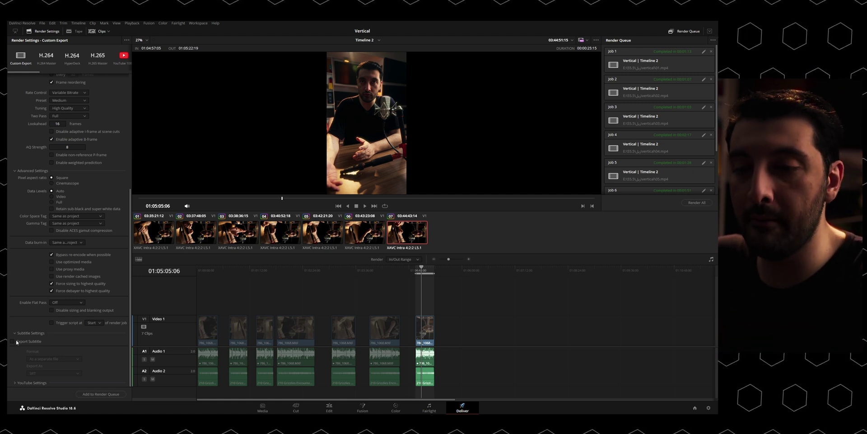
click(13, 341)
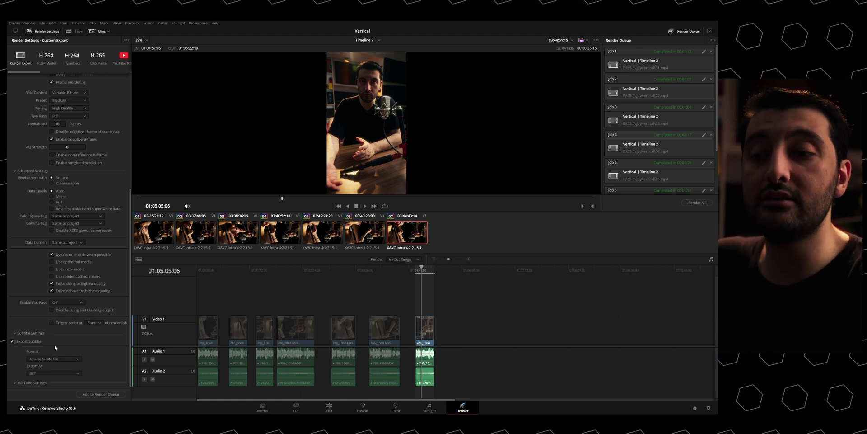
click(59, 359)
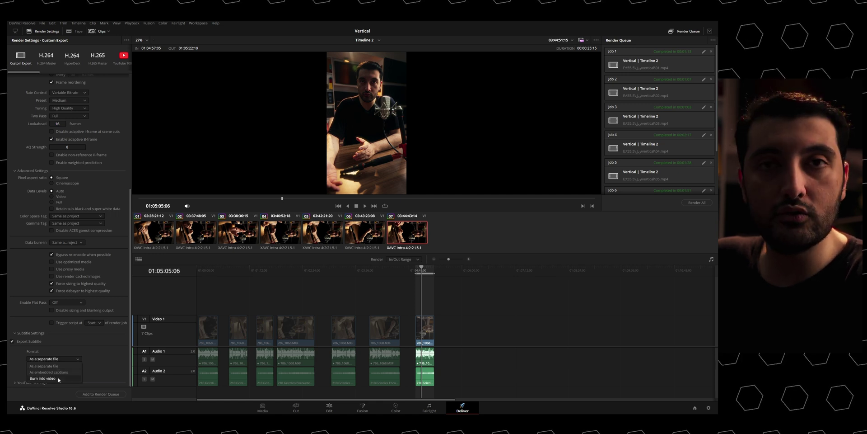
click(59, 378)
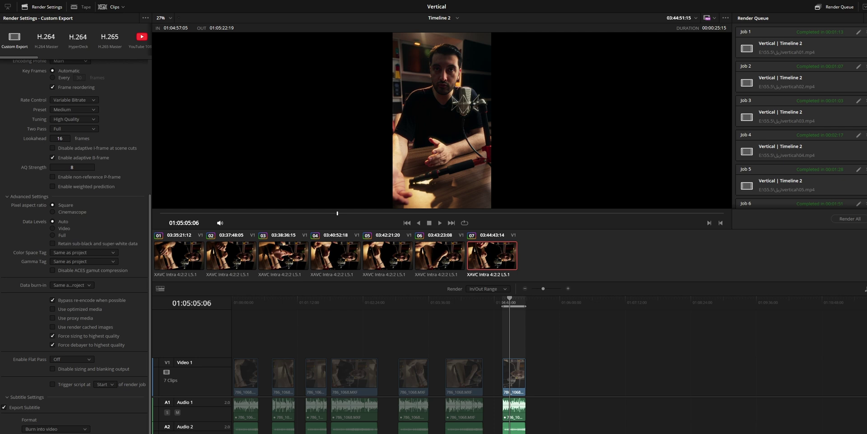
Examine the codec and sample rate options in the audio export settings.
scroll(69, 154, up, 5)
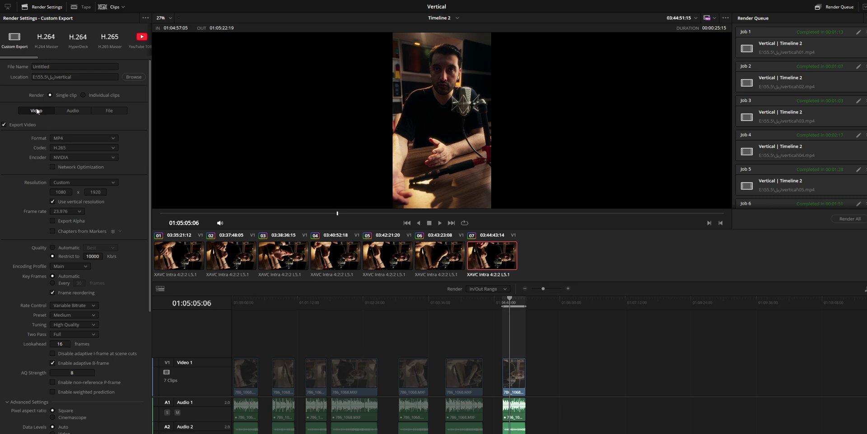
click(70, 112)
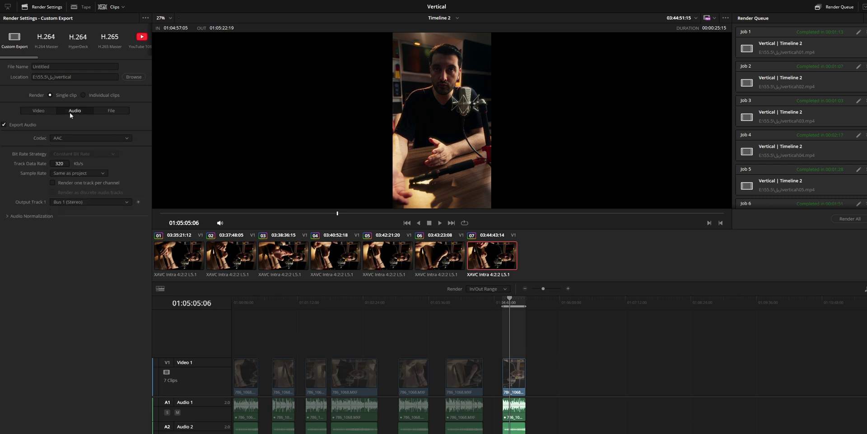
click(65, 139)
click(13, 135)
click(86, 174)
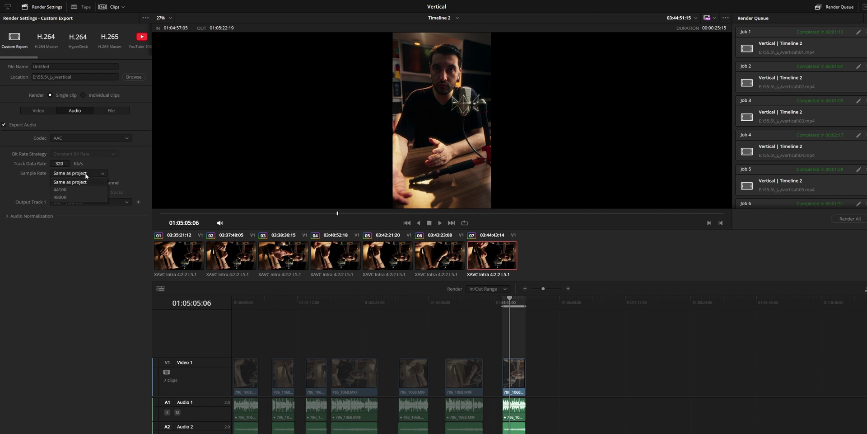